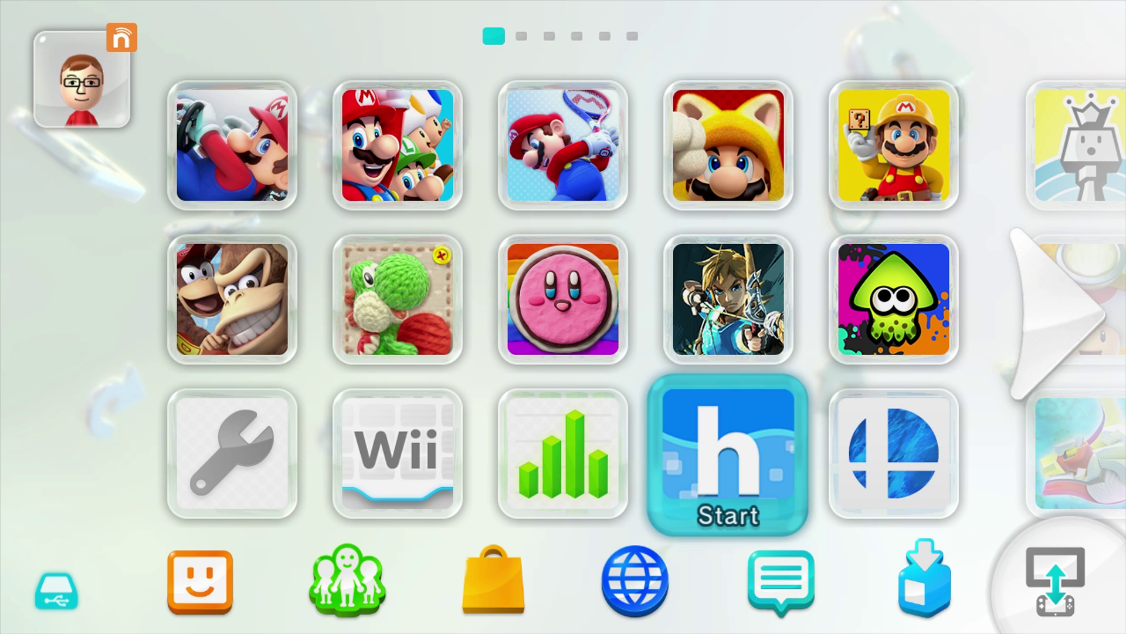
pyautogui.press('Return')
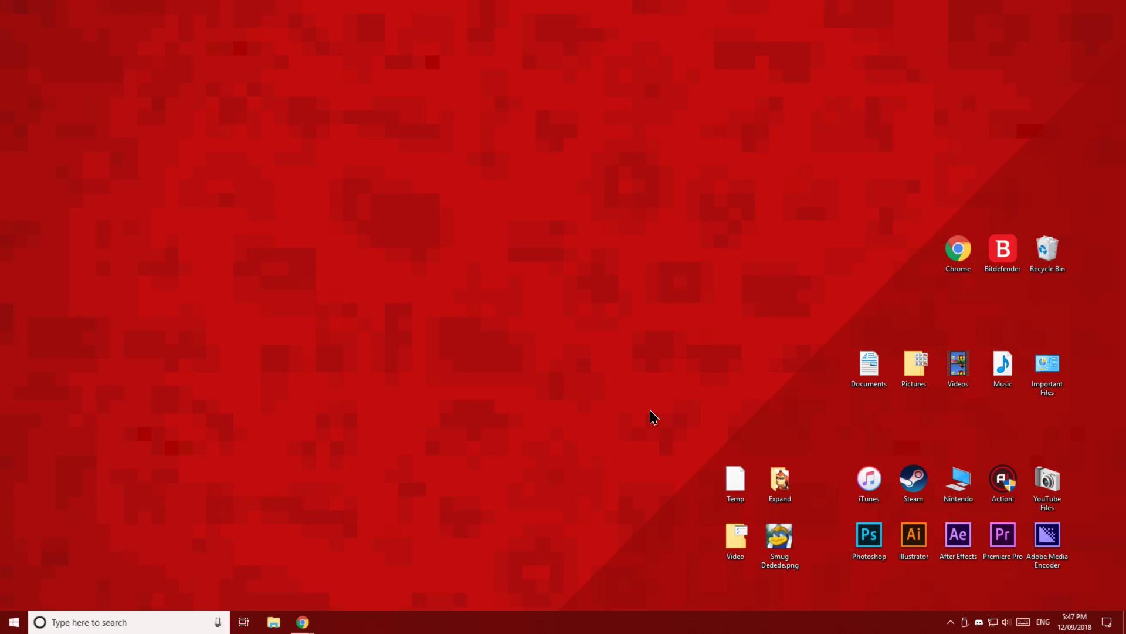
# Switch to Chrome, go to the Wii U Homebrew Tutorials page and open its Haxchi Files link
pyautogui.click(301, 623)
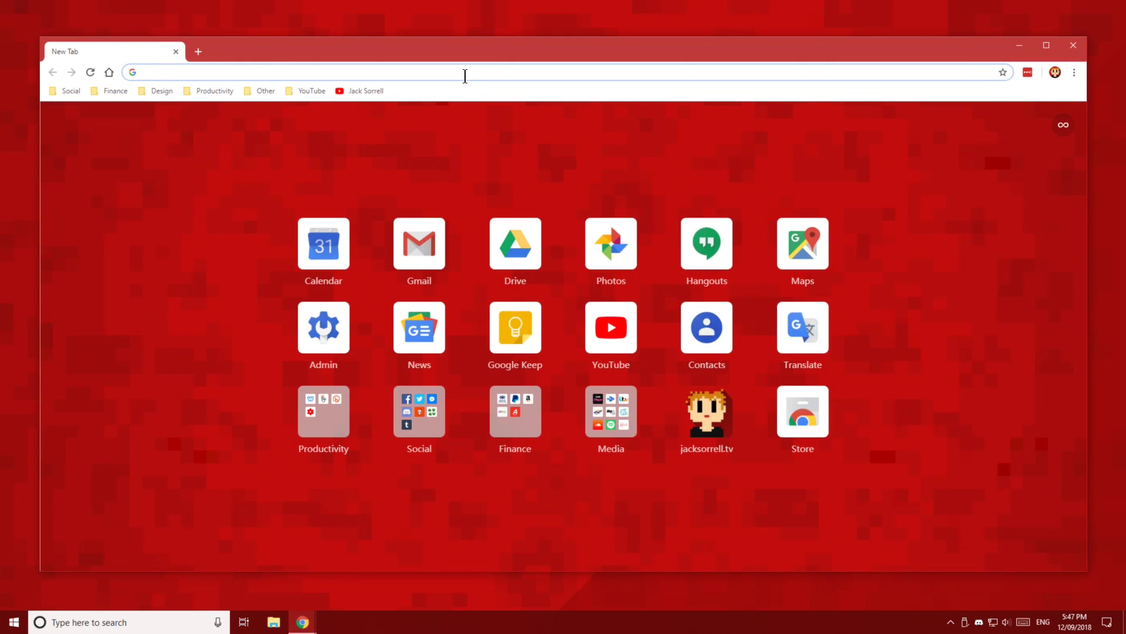
pyautogui.write('wiiu.')
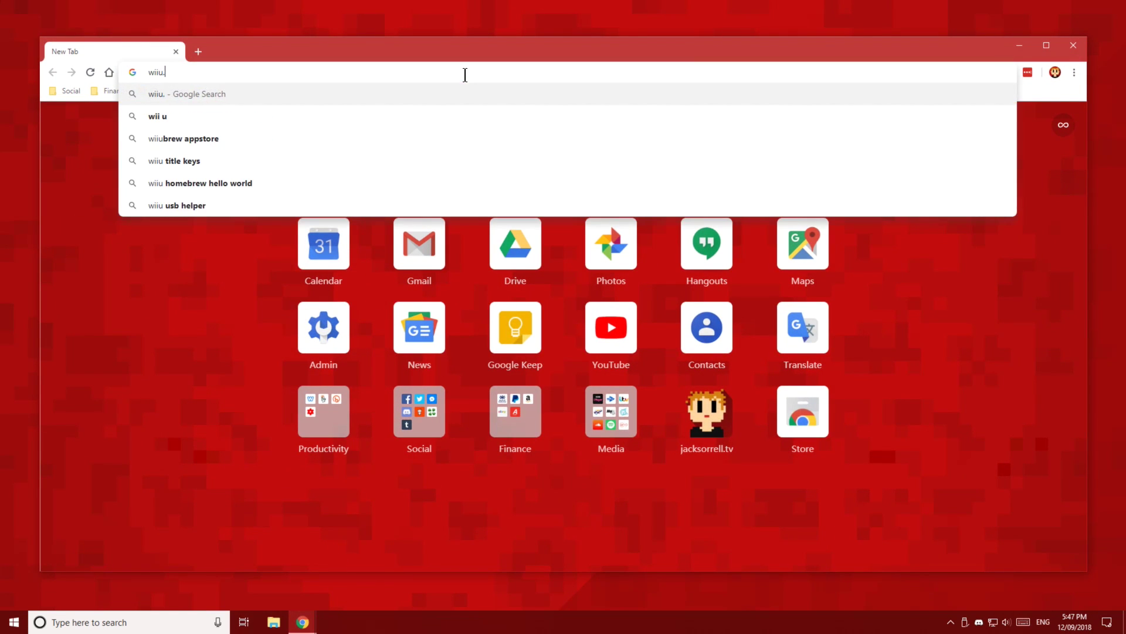
pyautogui.write('console.g')
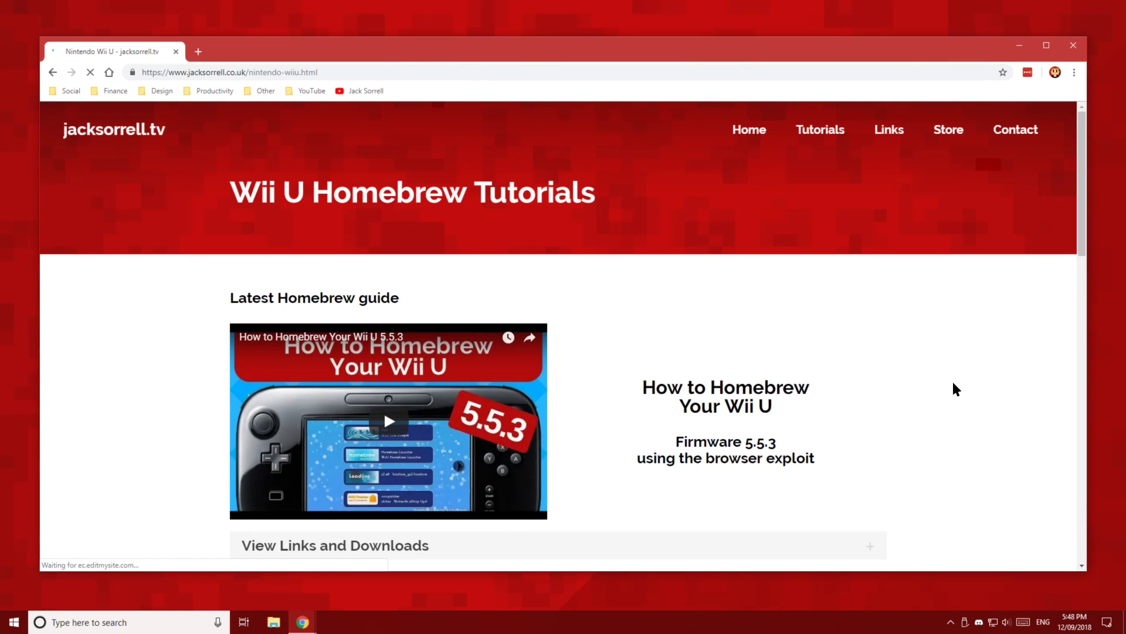
pyautogui.scroll(-10, 954, 383)
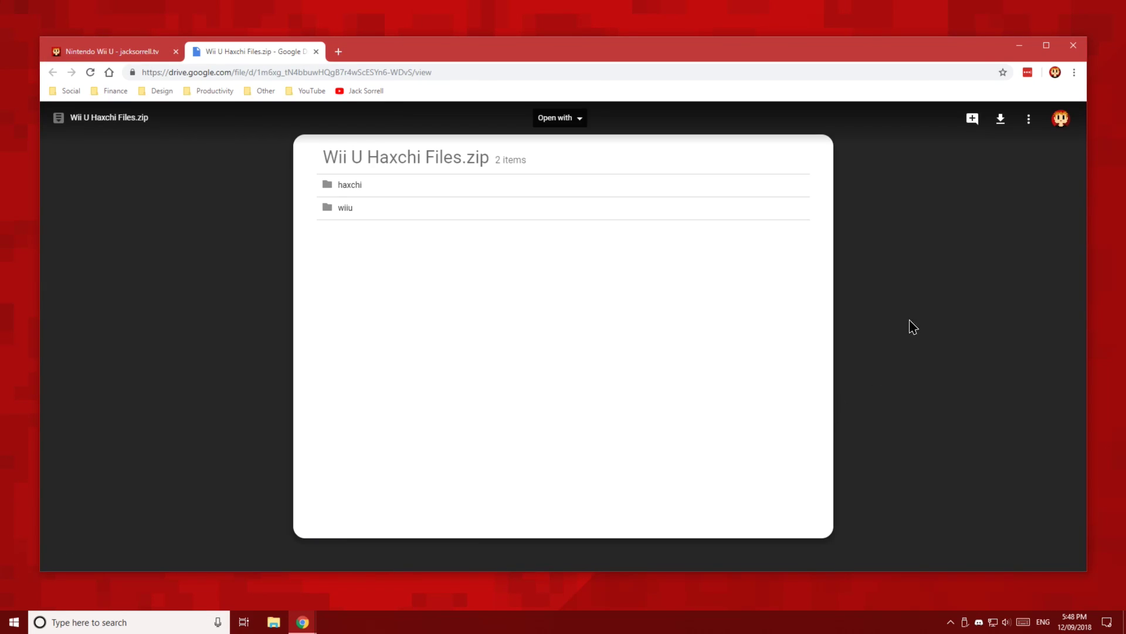
# Download Wii U Haxchi Files.zip to the desktop, close its browser tab and minimise the browser
pyautogui.click(1001, 121)
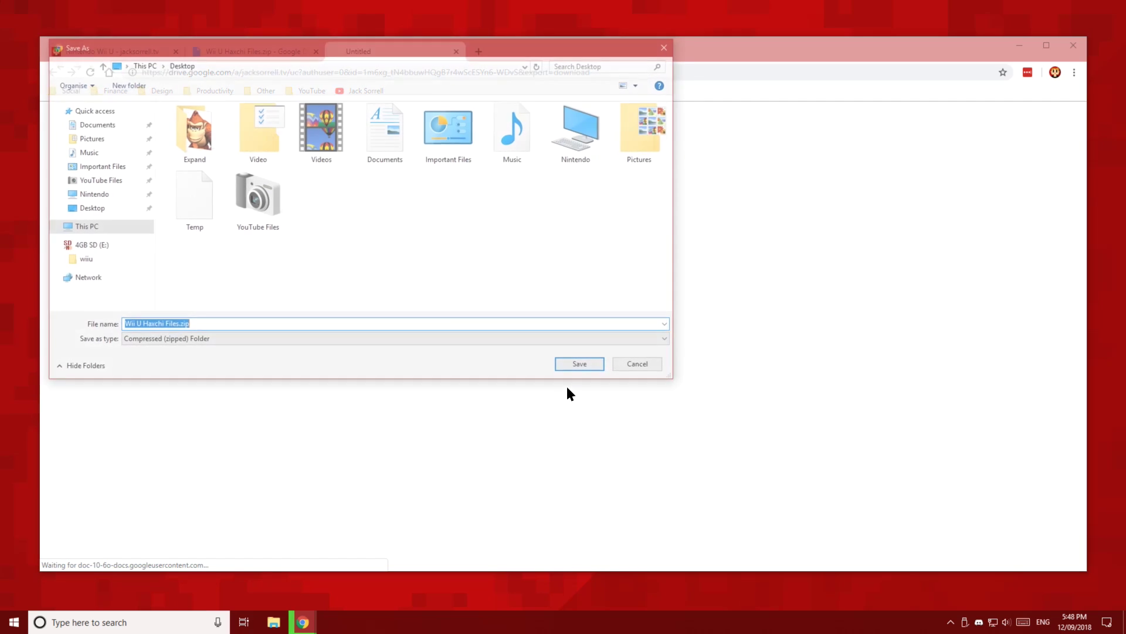
pyautogui.click(599, 363)
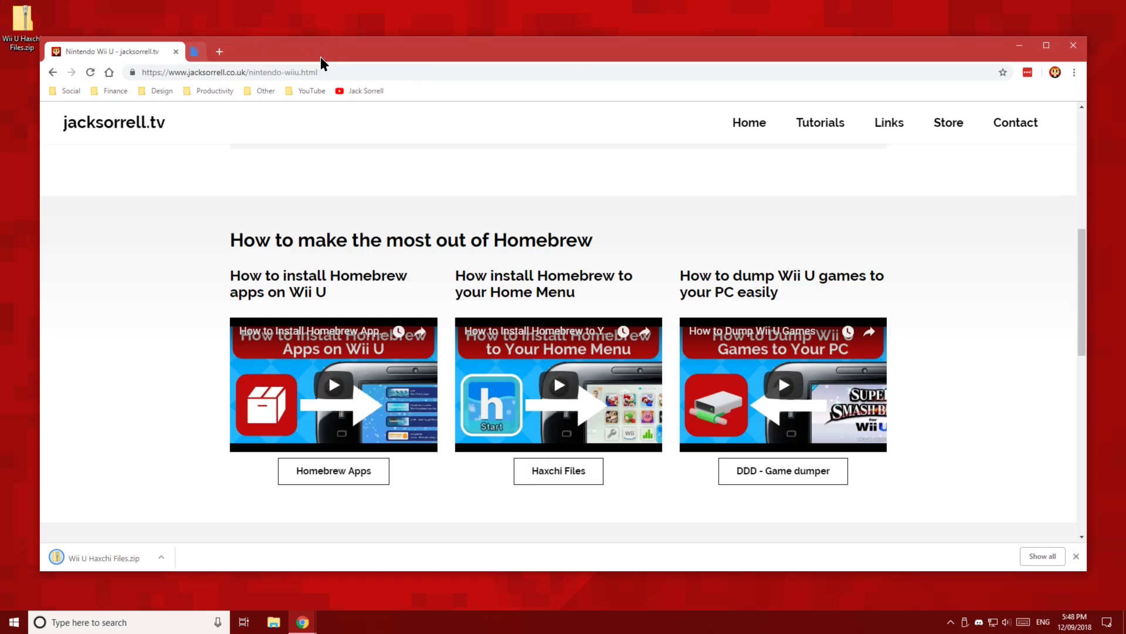
pyautogui.click(316, 52)
pyautogui.scroll(7, 971, 444)
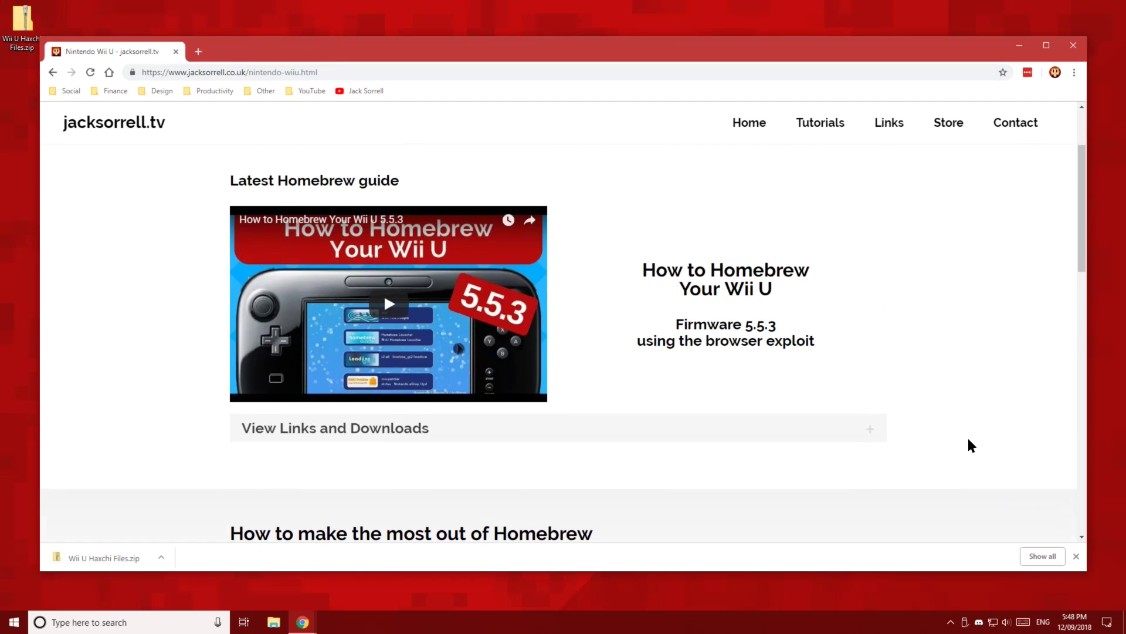
pyautogui.click(1019, 45)
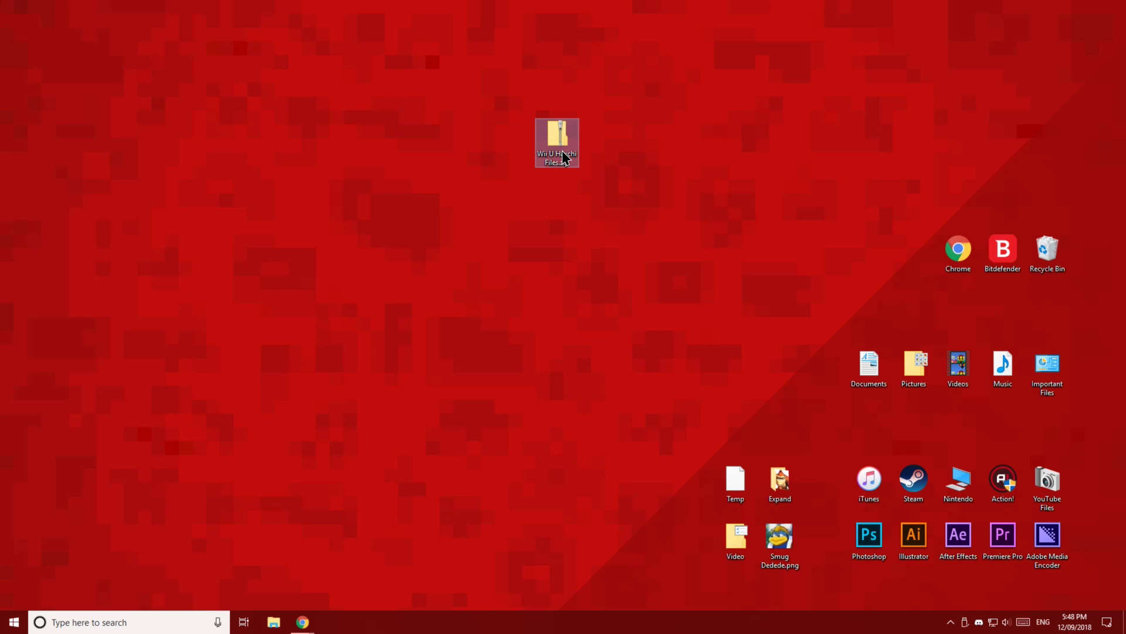
# Extract Wii U Haxchi Files.zip into a Wii U Haxchi Files folder on the desktop and move both items aside
pyautogui.rightClick(563, 157)
pyautogui.click(587, 191)
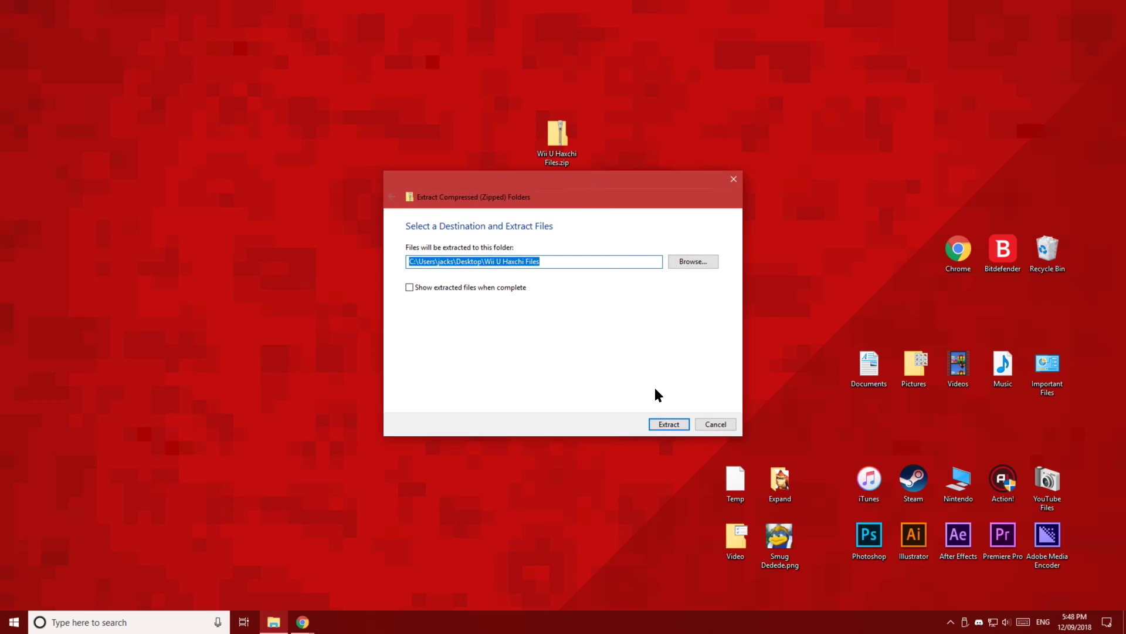
pyautogui.click(662, 422)
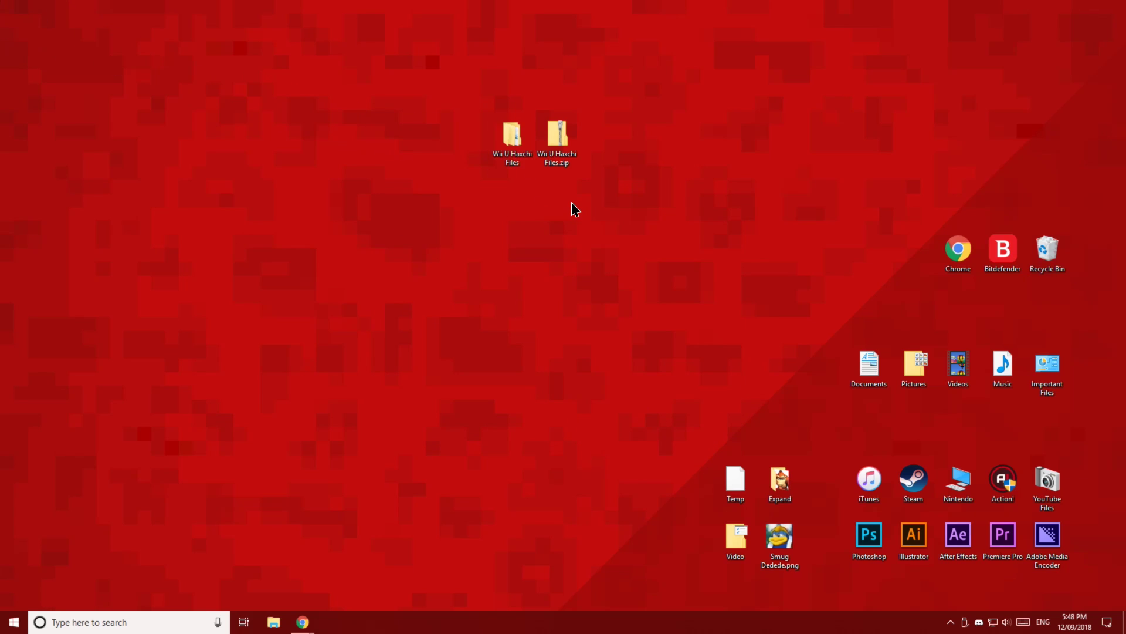
pyautogui.moveTo(573, 202); pyautogui.dragTo(506, 143)
pyautogui.moveTo(76, 556); pyautogui.dragTo(74, 551)
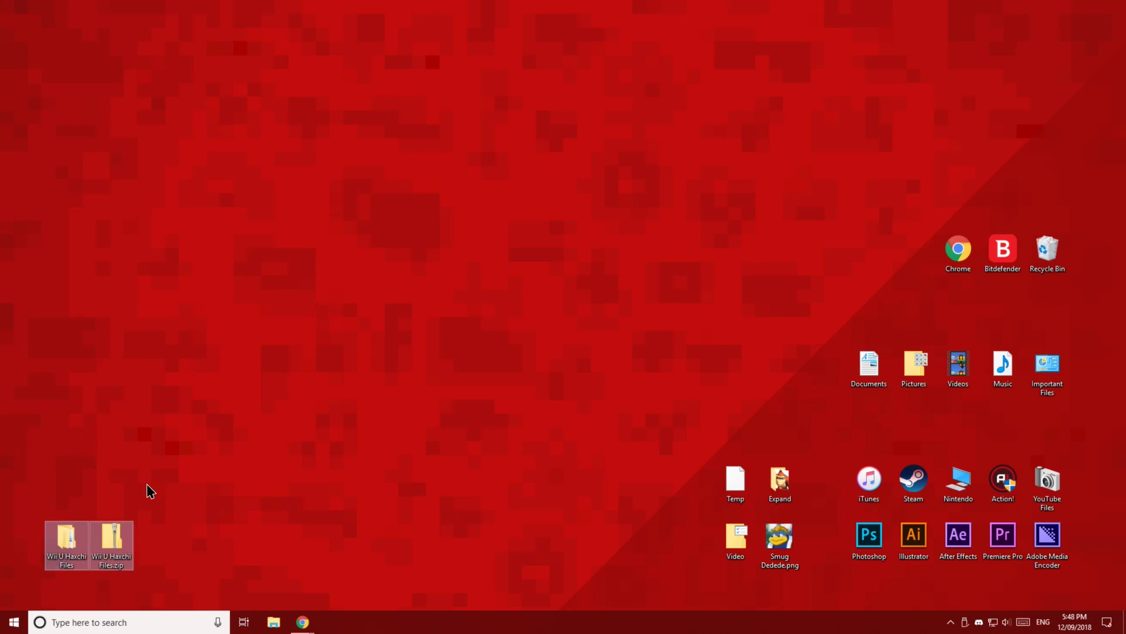
# Switch to File Explorer, open the 4GB SD (E:) drive and move its window aside to make room for another
pyautogui.click(273, 621)
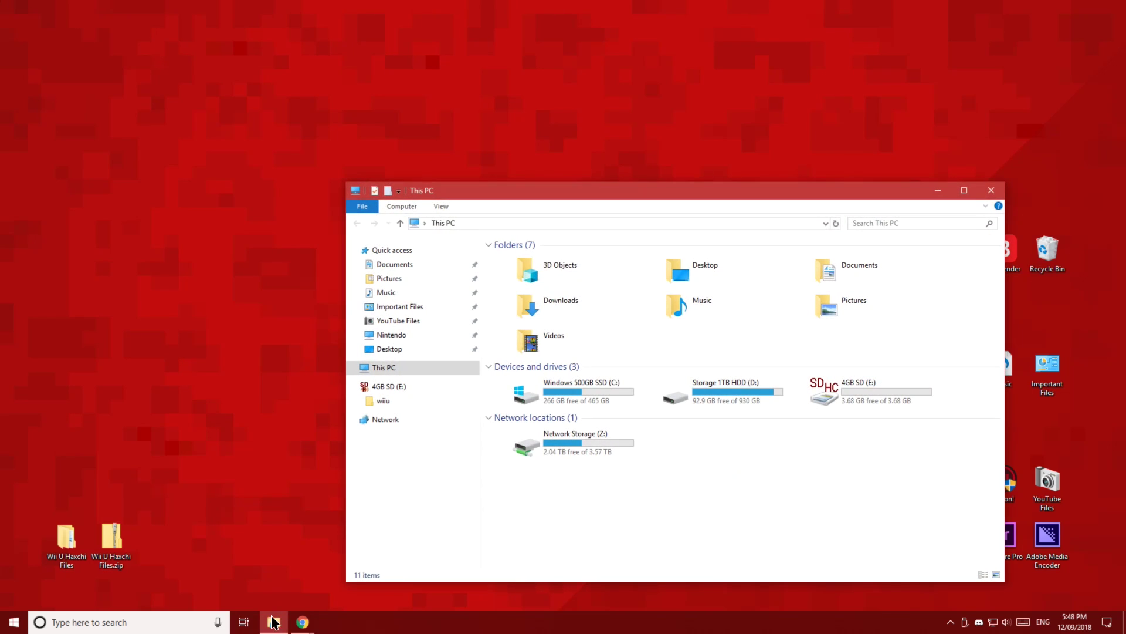
pyautogui.moveTo(585, 198); pyautogui.dragTo(415, 111)
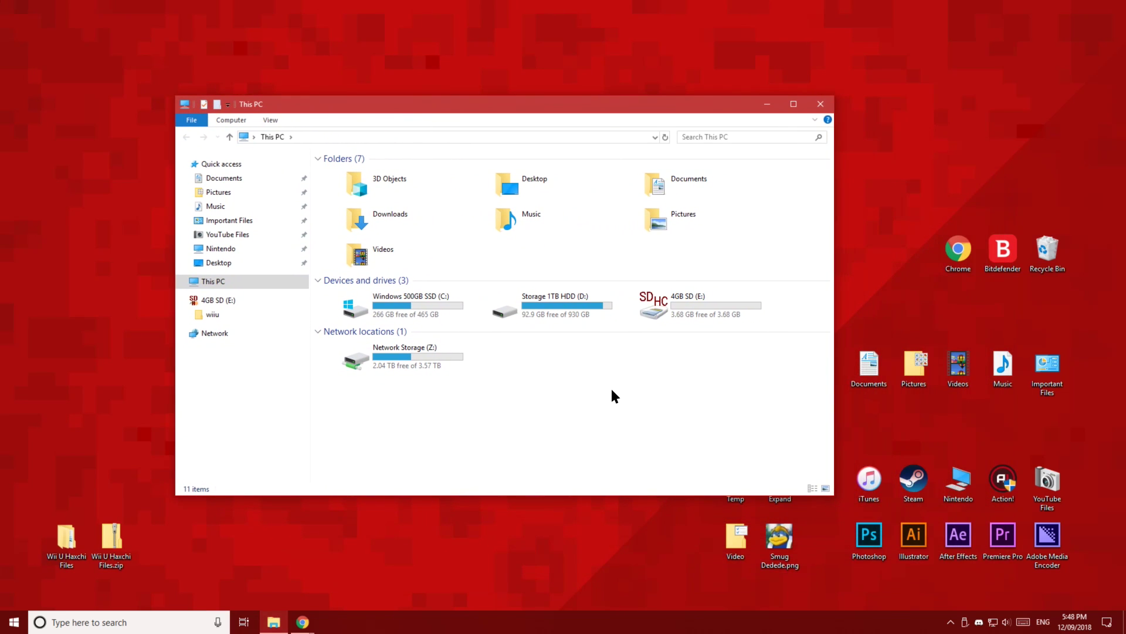
pyautogui.doubleClick(692, 308)
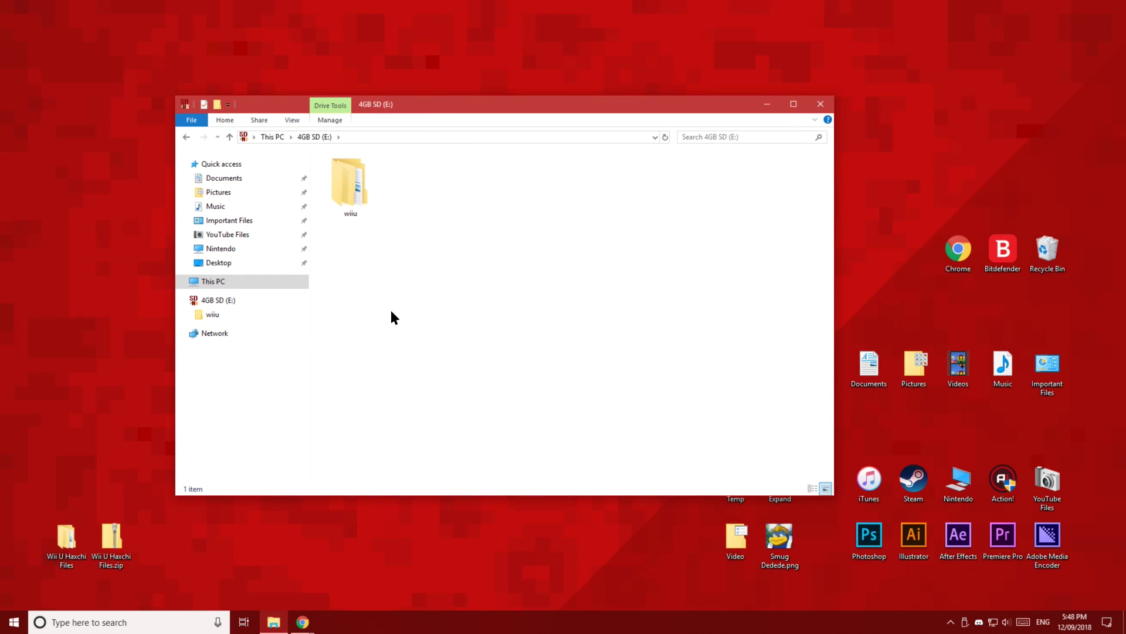
pyautogui.moveTo(389, 104); pyautogui.dragTo(631, 115)
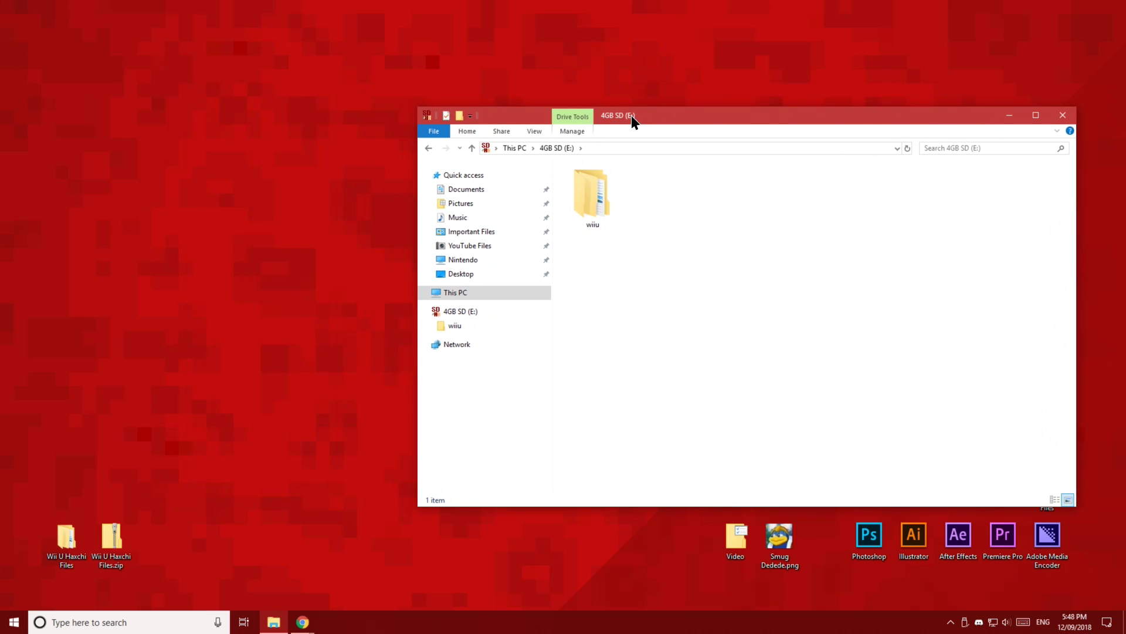
# Copy the haxchi and wiiu folders from Wii U Haxchi Files to the SD card root, replacing files with the same names
pyautogui.doubleClick(66, 536)
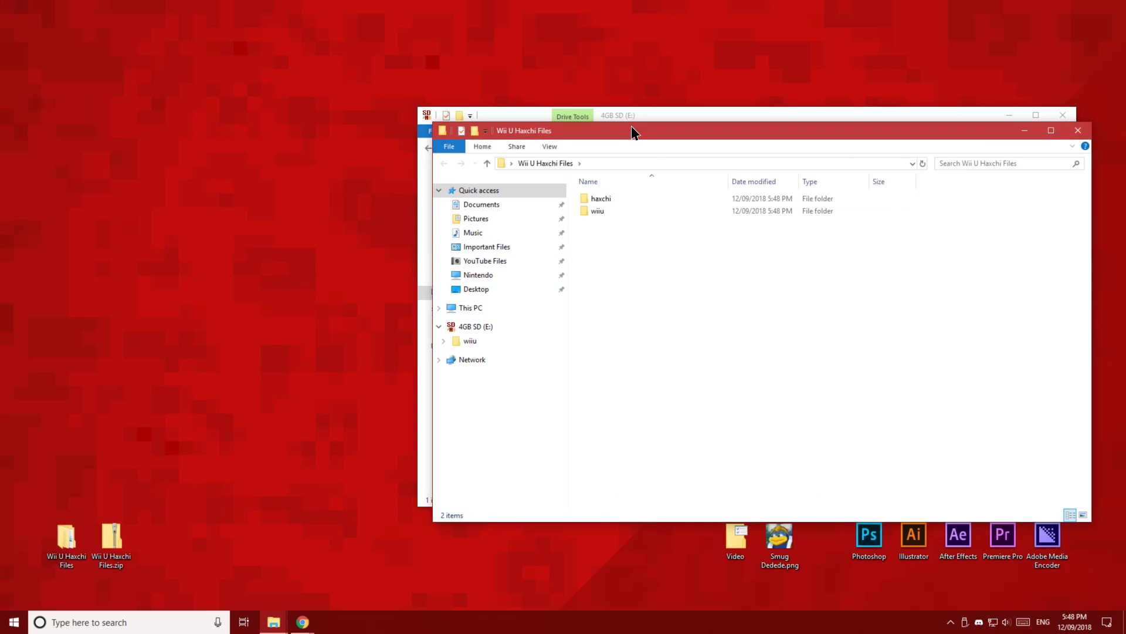
pyautogui.moveTo(630, 130); pyautogui.dragTo(232, 180)
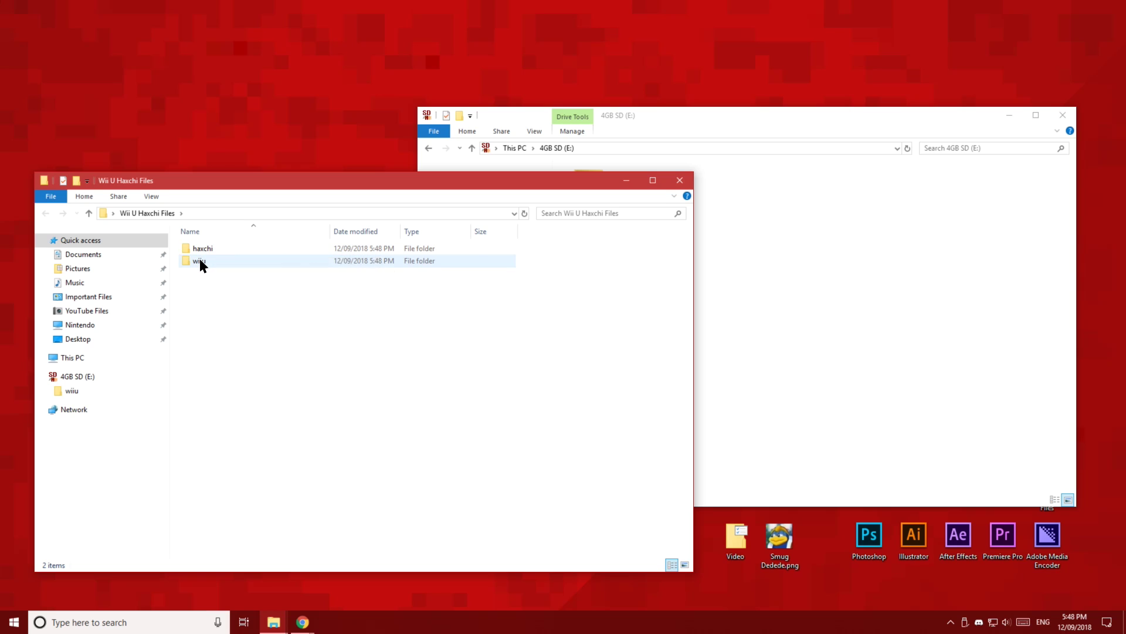
pyautogui.moveTo(205, 275); pyautogui.dragTo(802, 294)
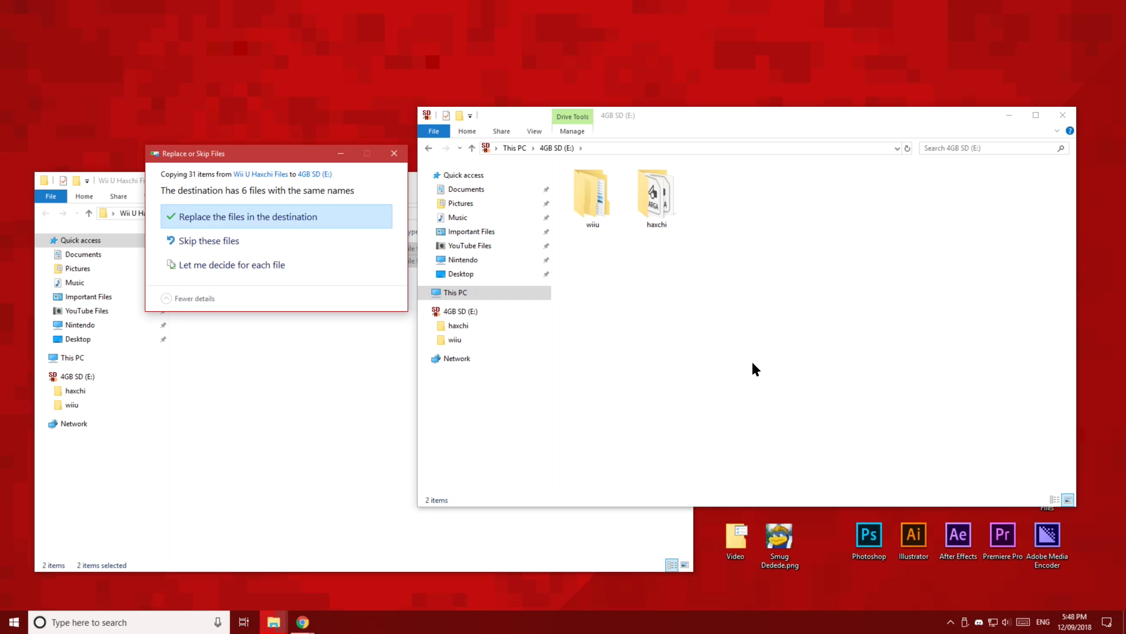
pyautogui.click(313, 222)
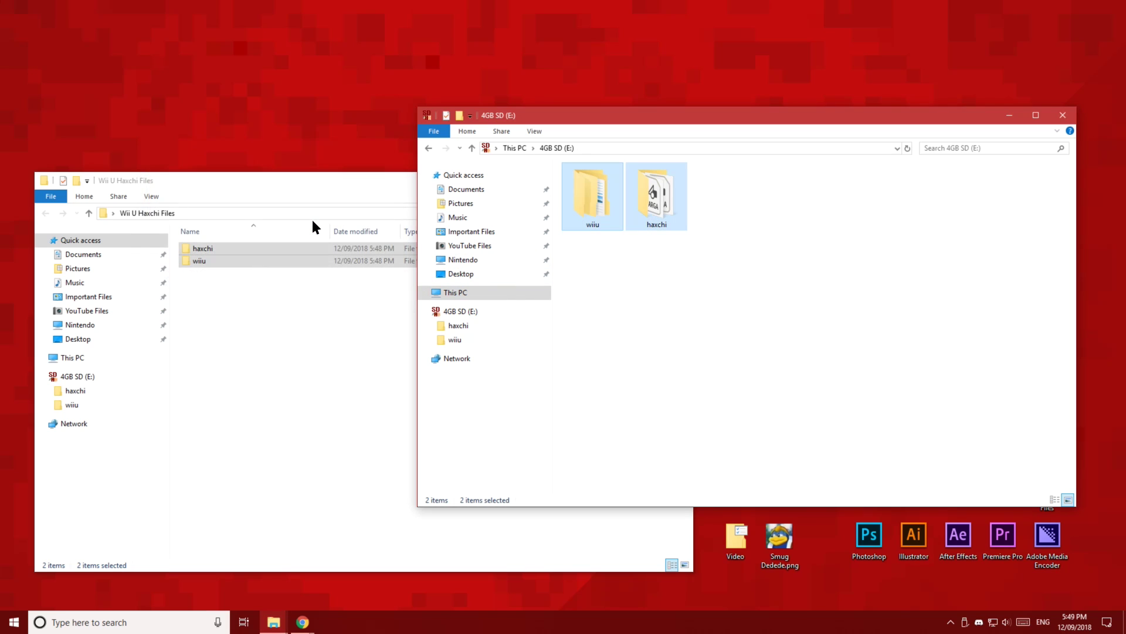
pyautogui.click(713, 366)
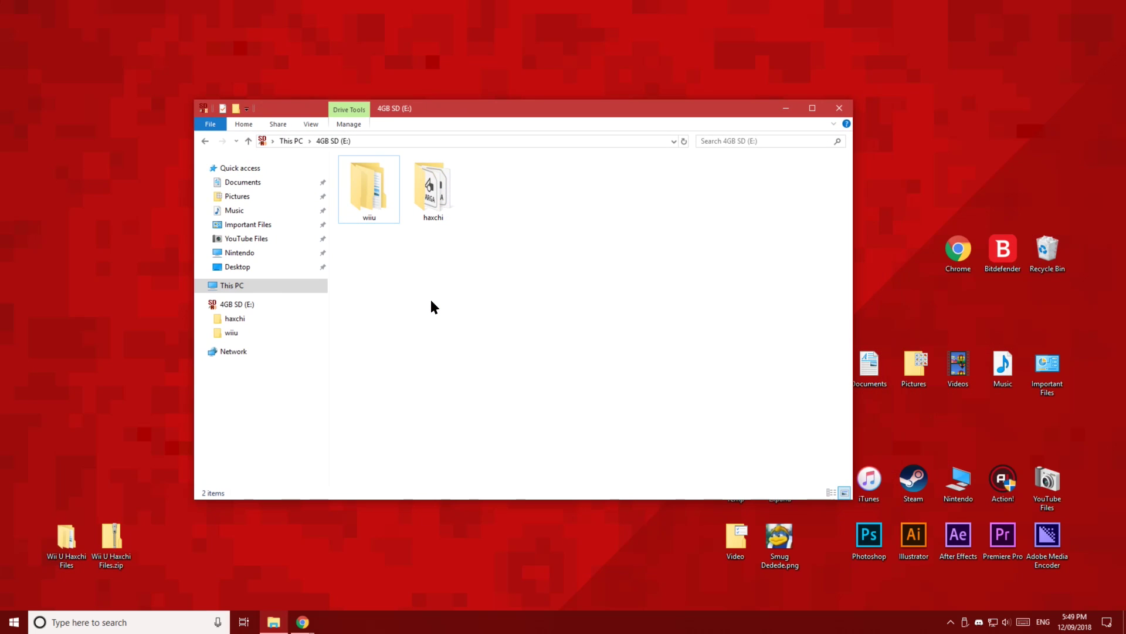
# Eject the 4GB SD (E:) drive and move the Haxchi folder and zip file from the desktop to the Recycle Bin
pyautogui.click(249, 141)
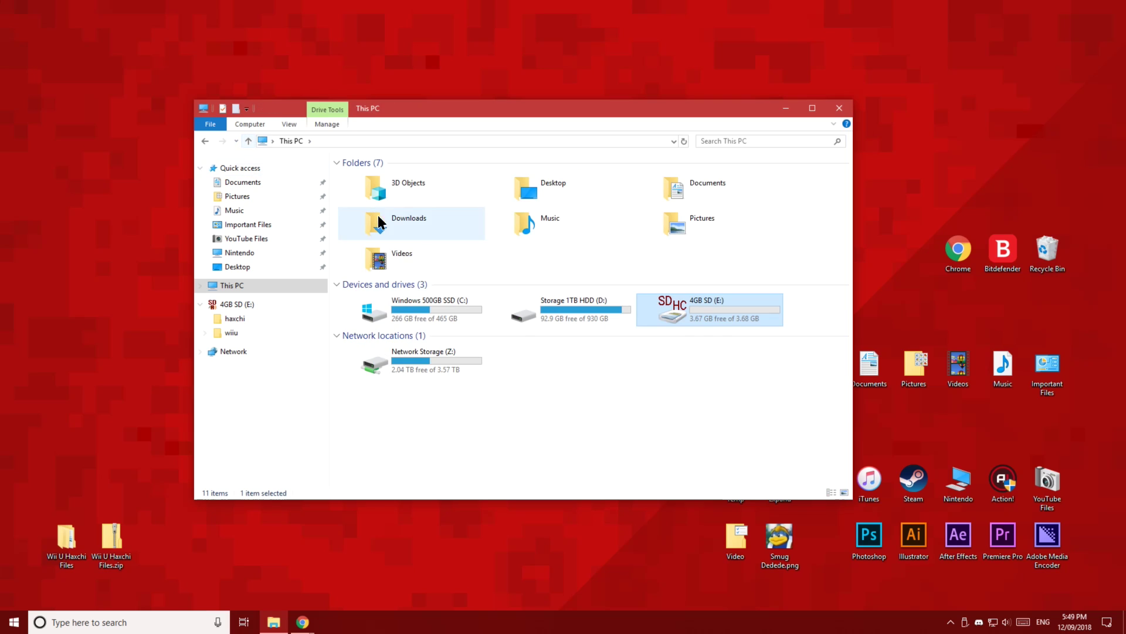
pyautogui.rightClick(715, 304)
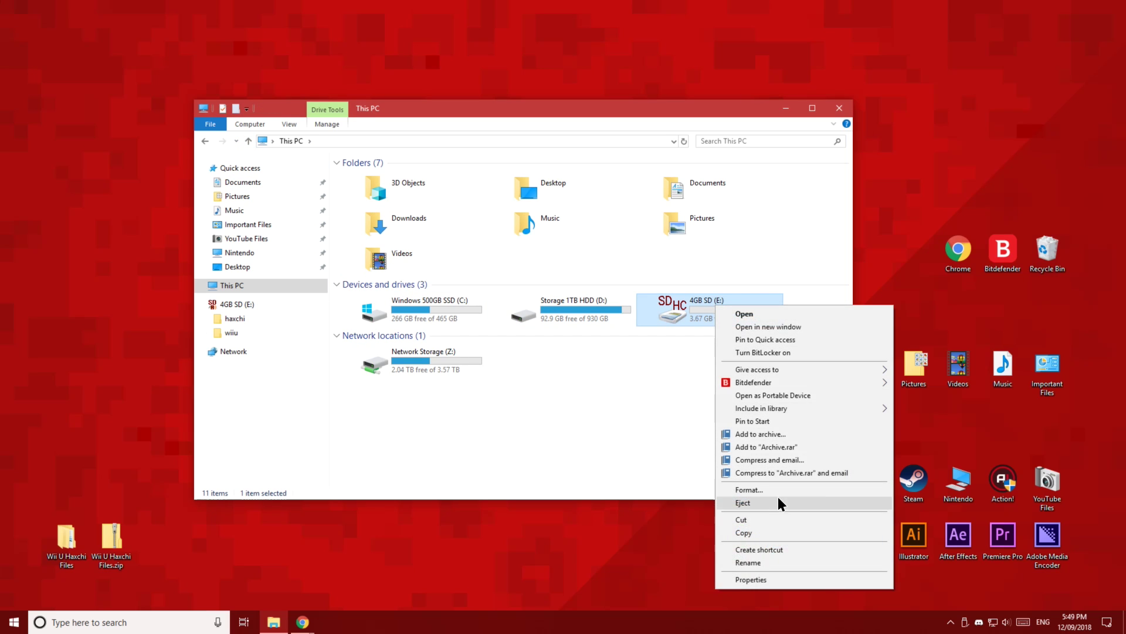
pyautogui.click(778, 498)
pyautogui.click(840, 109)
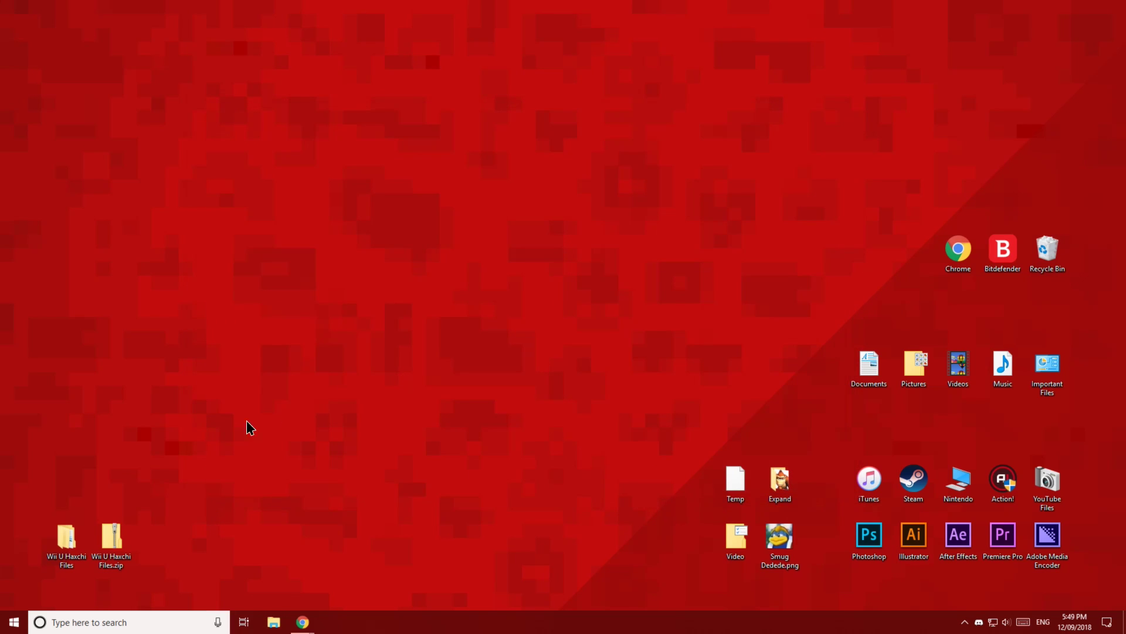
pyautogui.moveTo(51, 494); pyautogui.dragTo(1041, 256)
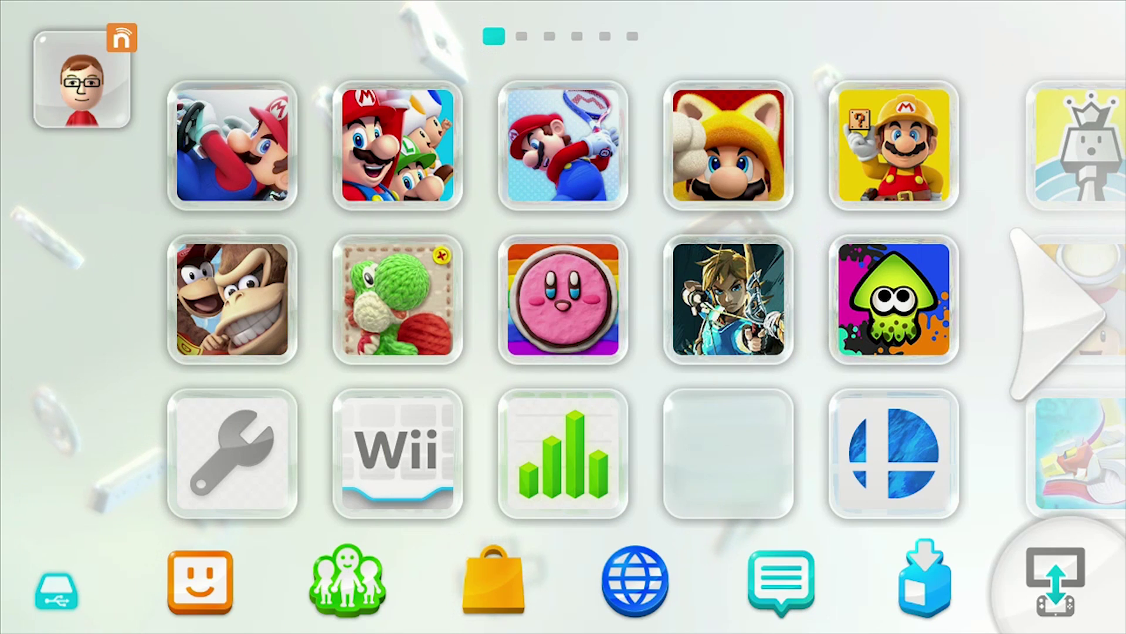
# Switch to the Wii U, start the Nintendo eShop and open its search text entry
pyautogui.click(182, 394)
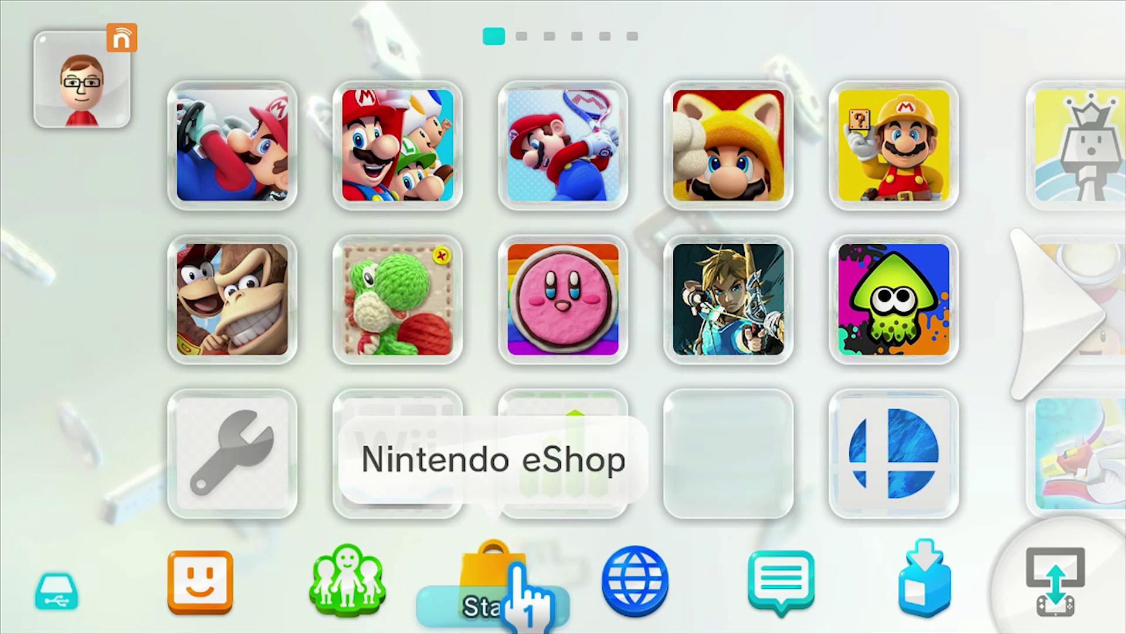
pyautogui.click(516, 568)
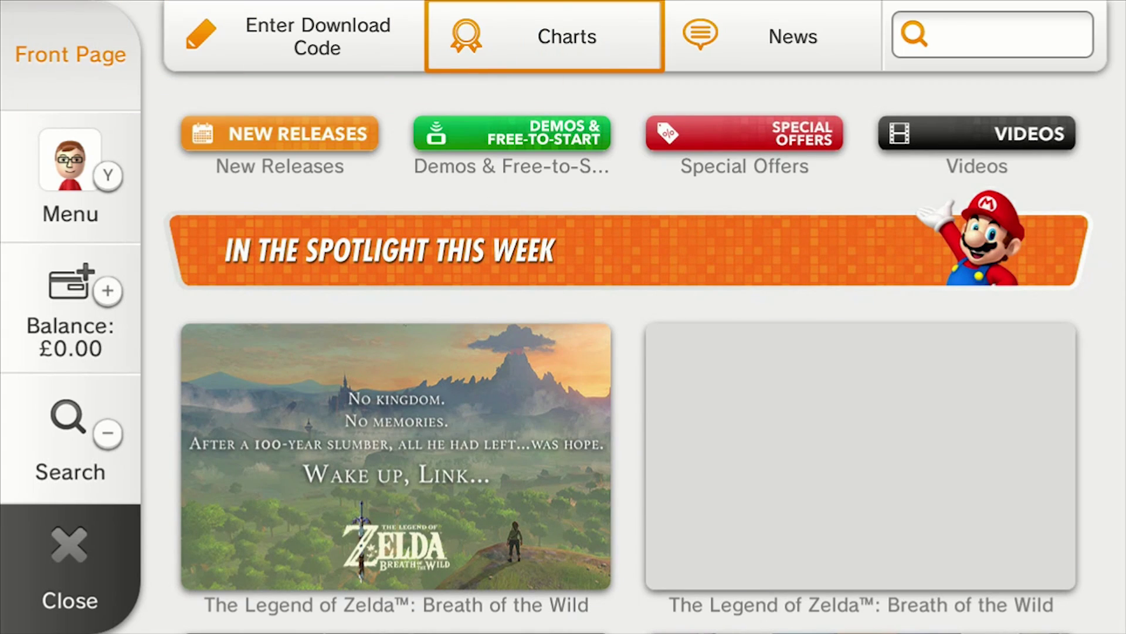
pyautogui.press('Return')
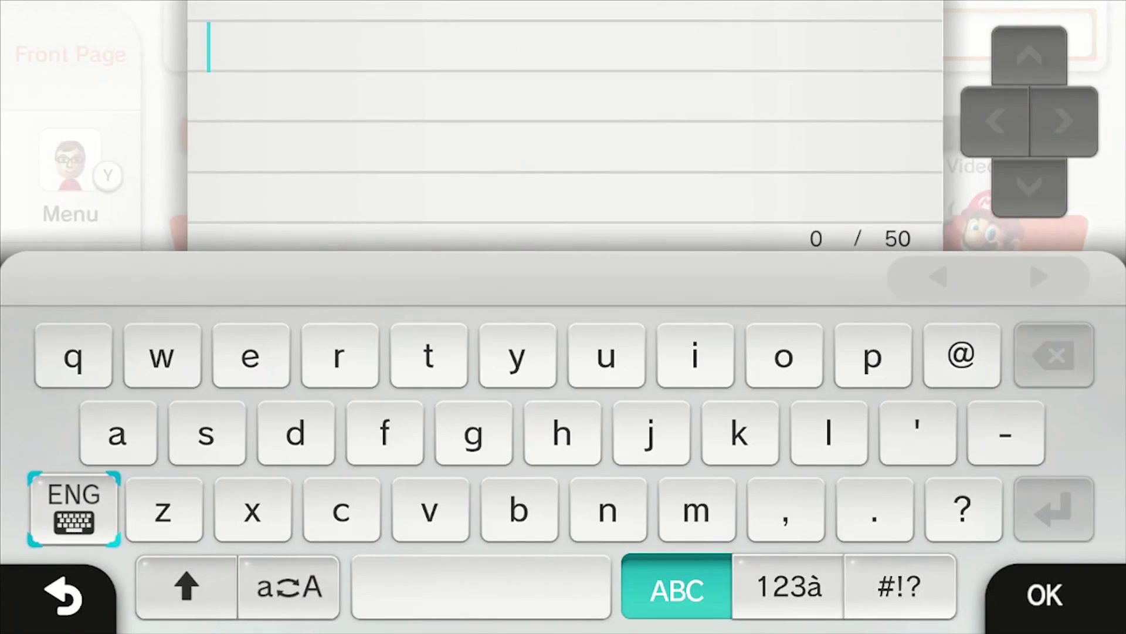
# Search the Nintendo eShop for "brain training"
pyautogui.press('Right')
pyautogui.press('Right')
pyautogui.press('Right')
pyautogui.press('Right')
pyautogui.press('Right')
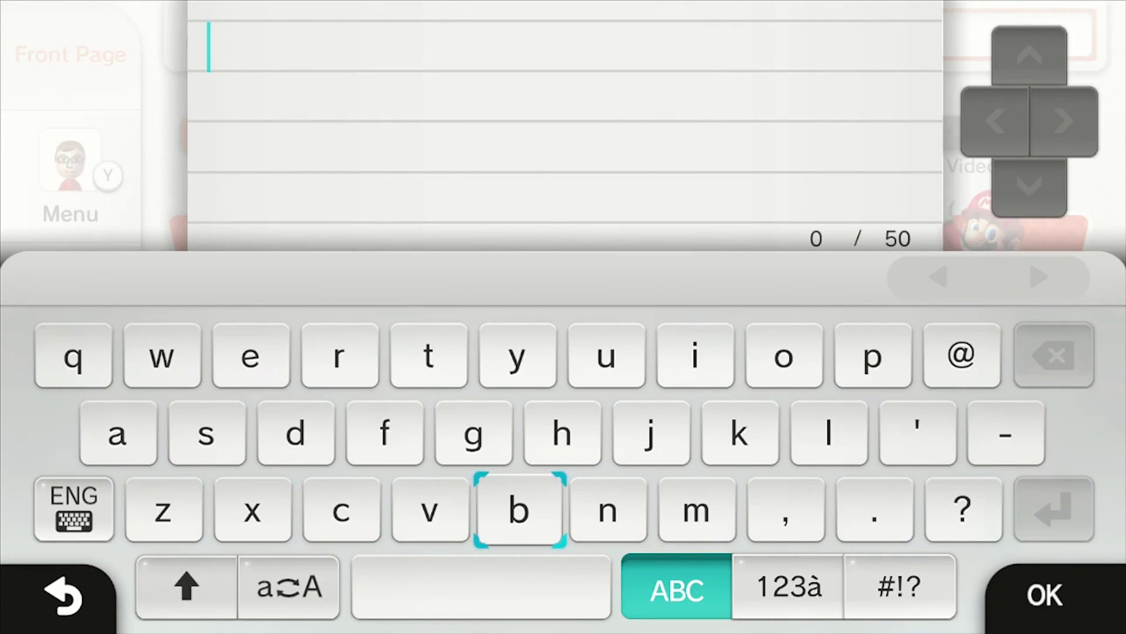
pyautogui.press('Return')
pyautogui.press('Up')
pyautogui.press('Up')
pyautogui.press('Left')
pyautogui.press('Return')
pyautogui.press('Down')
pyautogui.press('Left')
pyautogui.press('Left')
pyautogui.press('Left')
pyautogui.press('Return')
pyautogui.press('Right')
pyautogui.press('Right')
pyautogui.press('Right')
pyautogui.press('Right')
pyautogui.press('Right')
pyautogui.press('Right')
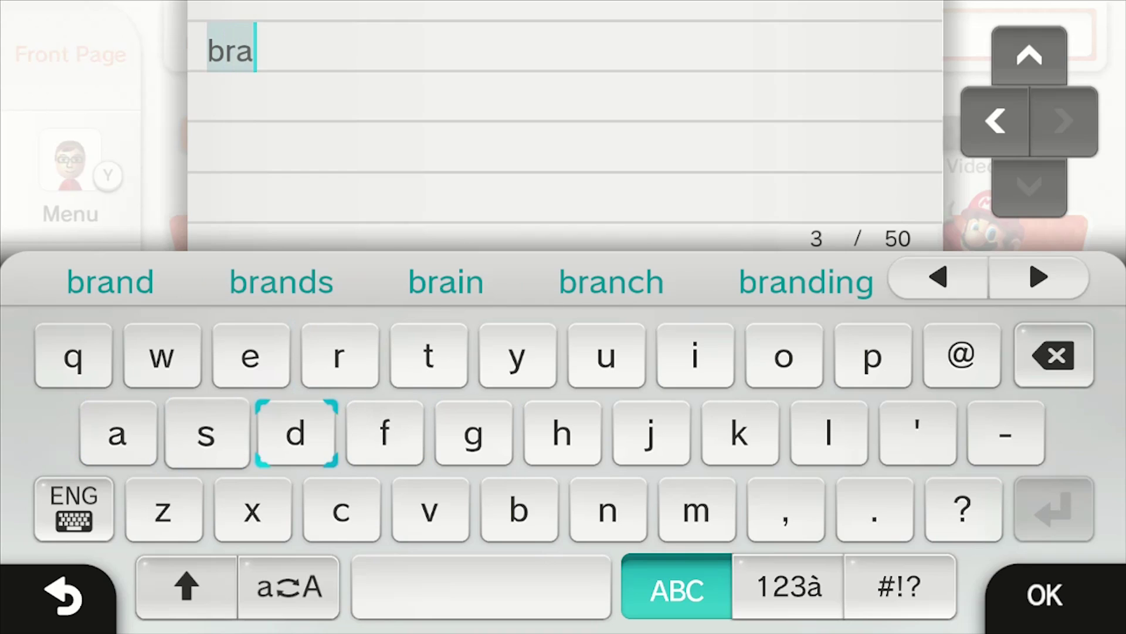
pyautogui.press('Up')
pyautogui.press('Right')
pyautogui.press('Return')
pyautogui.press('Down')
pyautogui.press('Down')
pyautogui.press('Left')
pyautogui.press('Left')
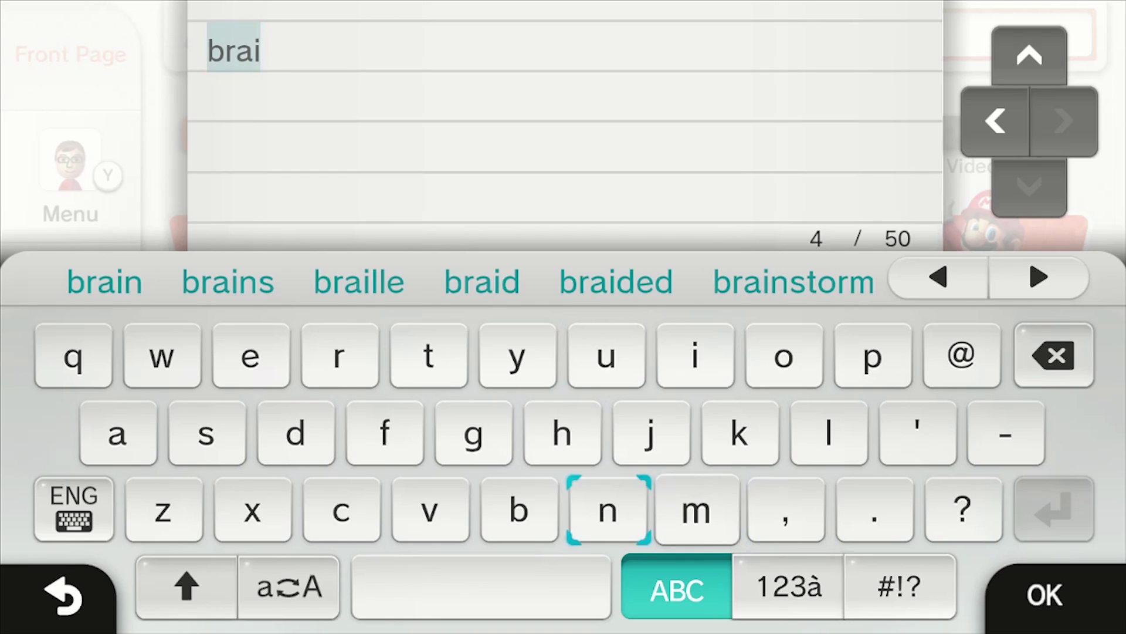
pyautogui.press('Return')
pyautogui.press('Down')
pyautogui.press('Left')
pyautogui.press('Right')
pyautogui.press('Return')
pyautogui.press('Up')
pyautogui.press('Up')
pyautogui.press('Right')
pyautogui.press('Right')
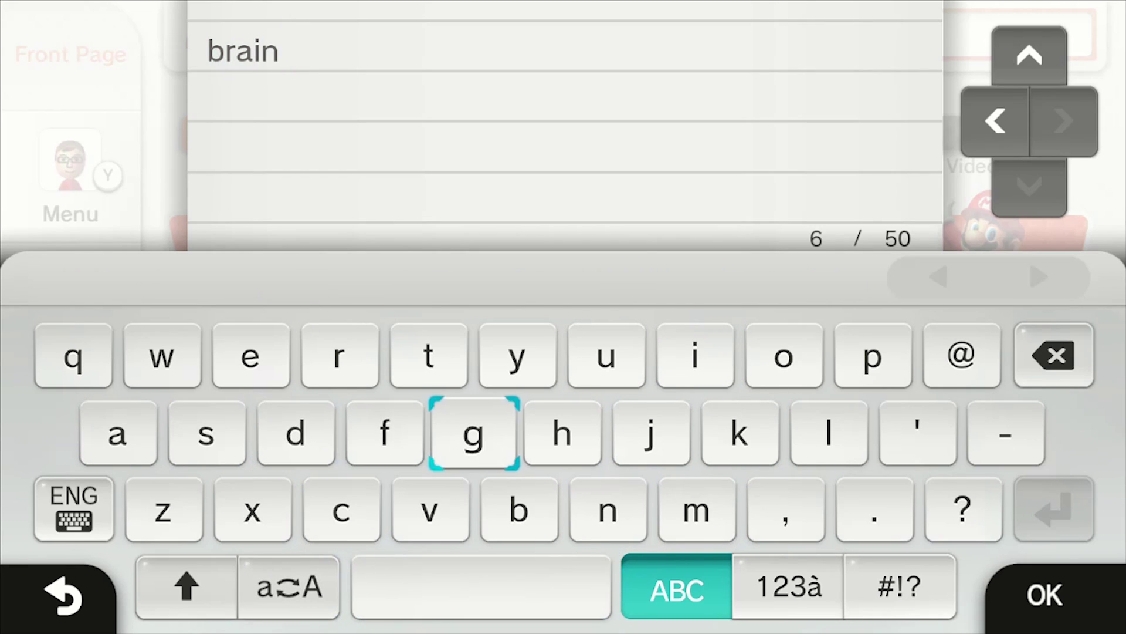
pyautogui.press('Up')
pyautogui.press('Return')
pyautogui.press('Left')
pyautogui.press('Return')
pyautogui.press('Left')
pyautogui.press('Left')
pyautogui.press('Up')
pyautogui.press('Return')
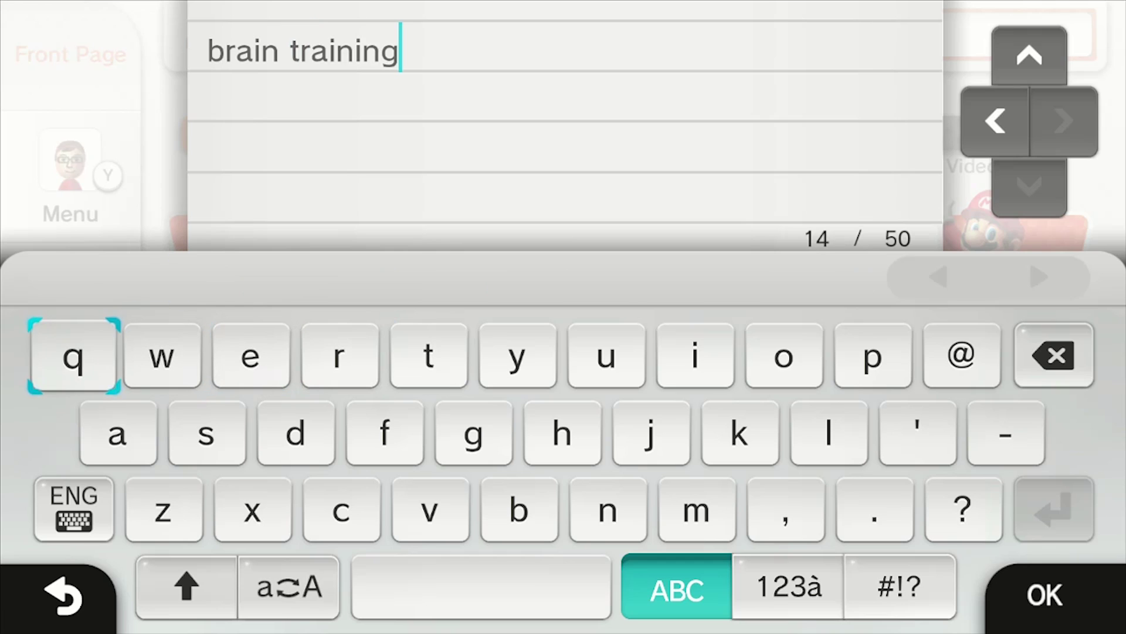
pyautogui.press('Down')
pyautogui.press('Right')
pyautogui.press('Right')
pyautogui.press('Right')
pyautogui.press('Right')
pyautogui.press('Right')
pyautogui.press('Right')
pyautogui.press('Right')
pyautogui.press('Right')
pyautogui.press('Down')
pyautogui.press('Right')
pyautogui.press('Down')
pyautogui.press('Right')
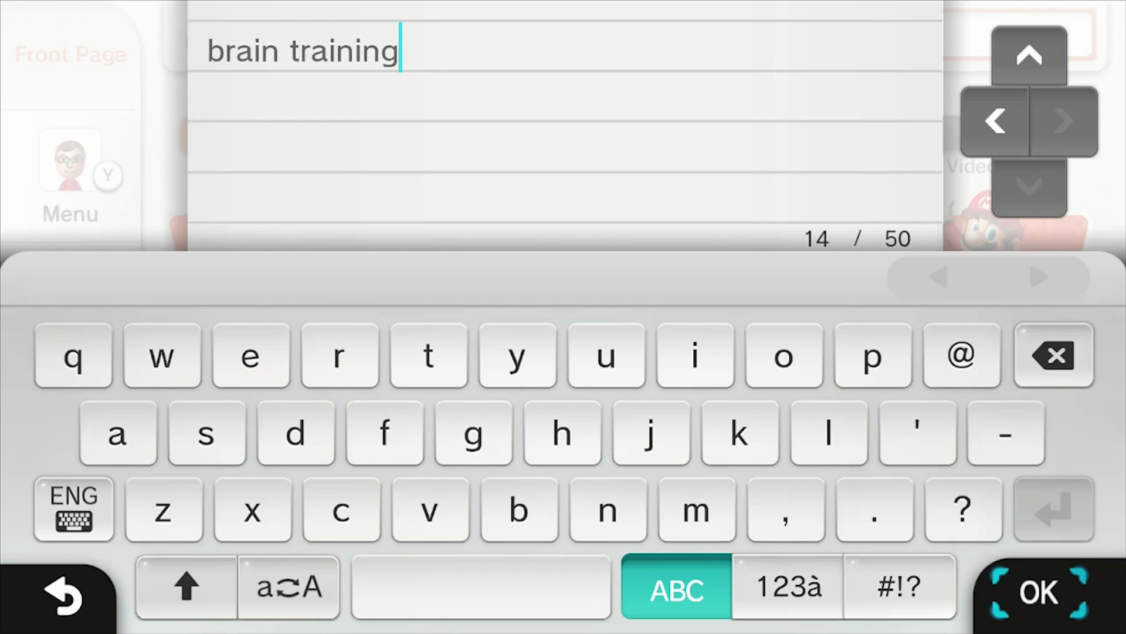
pyautogui.press('Return')
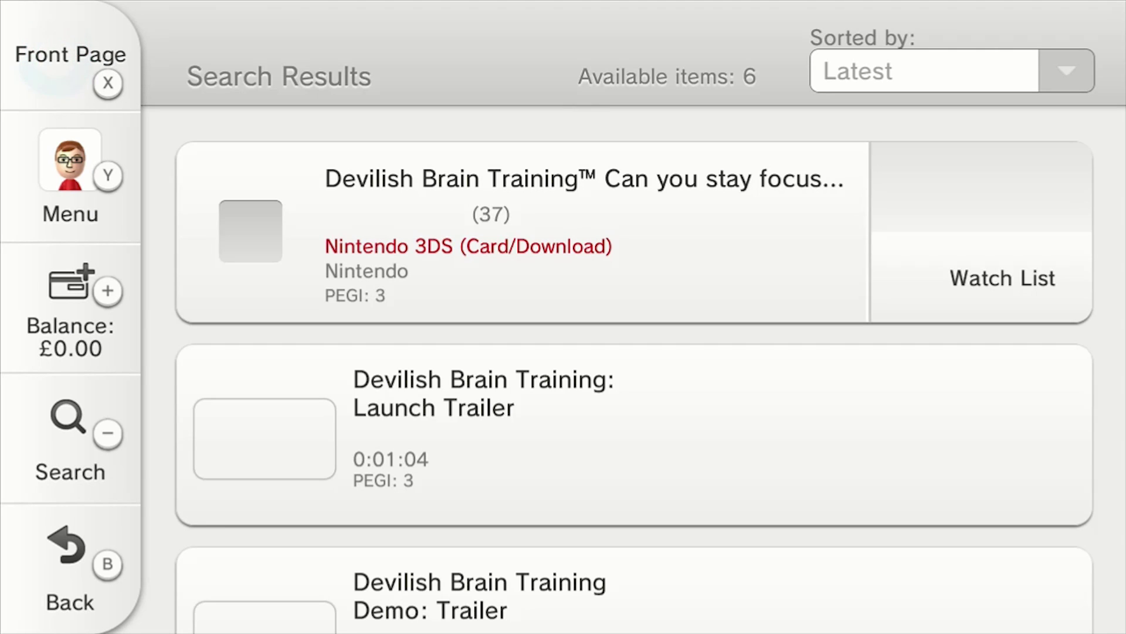
# Choose Dr Kawashima's BRAIN TRAINING for Nintendo DS from the search results and continue past its PEGI rating information to download it
pyautogui.scroll(-2, 634, 352)
pyautogui.scroll(-10, 634, 352)
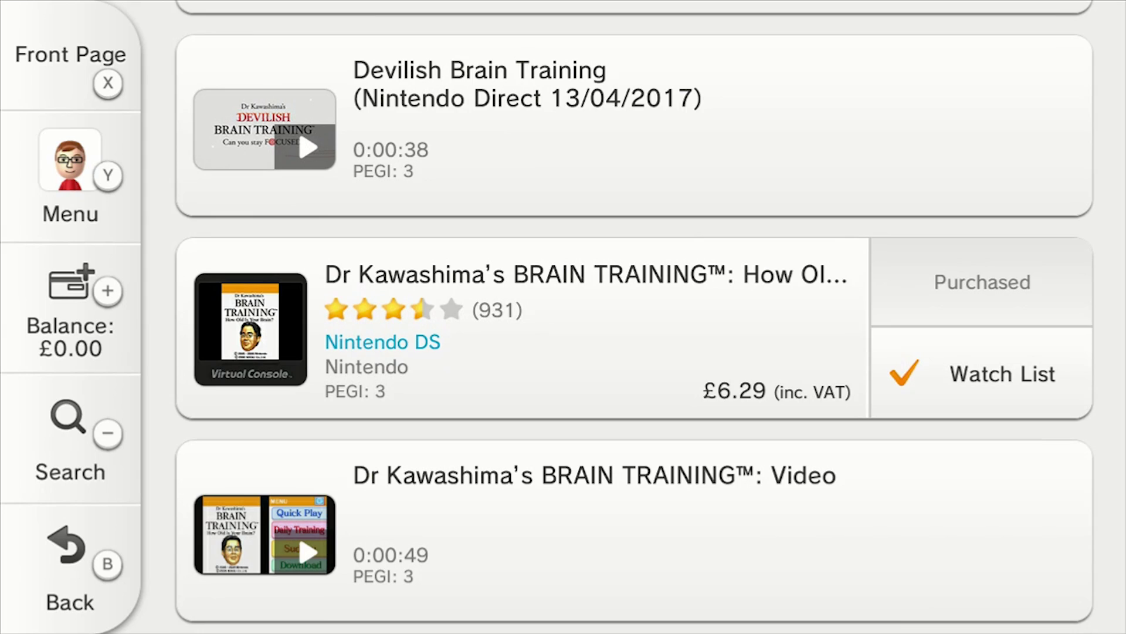
pyautogui.press('Up')
pyautogui.press('Down')
pyautogui.press('Down')
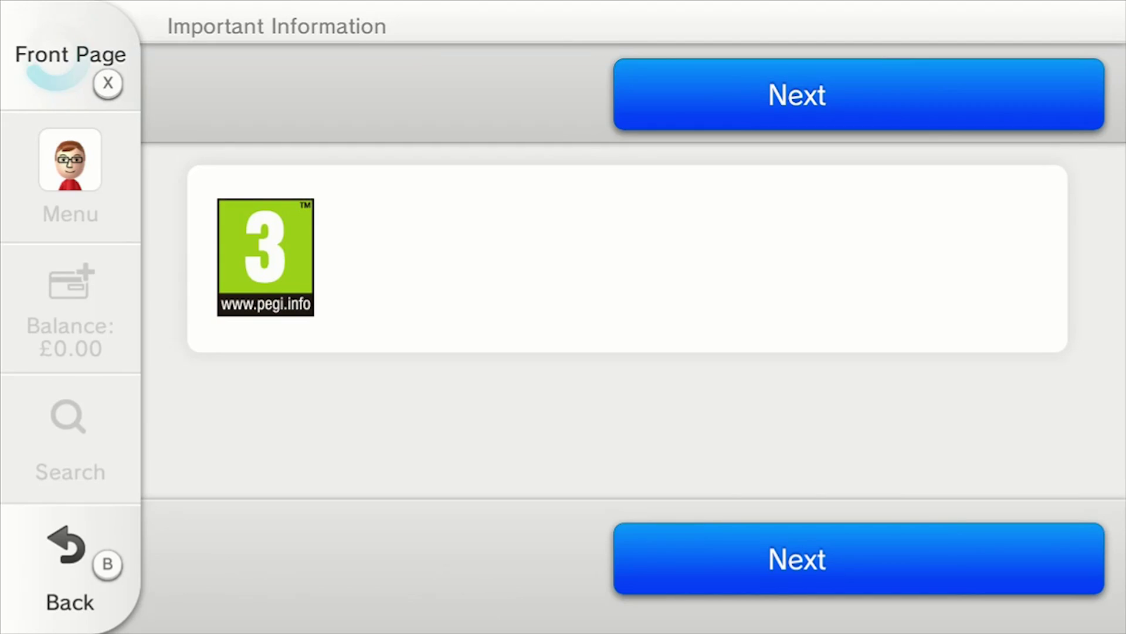
pyautogui.press('Return')
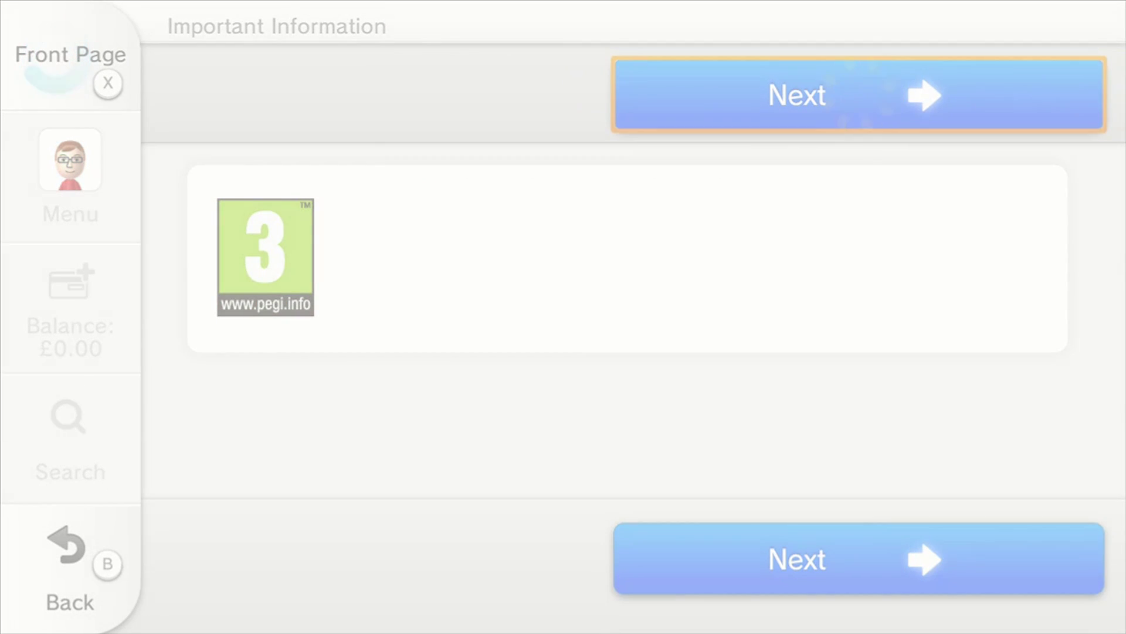
pyautogui.press('Return')
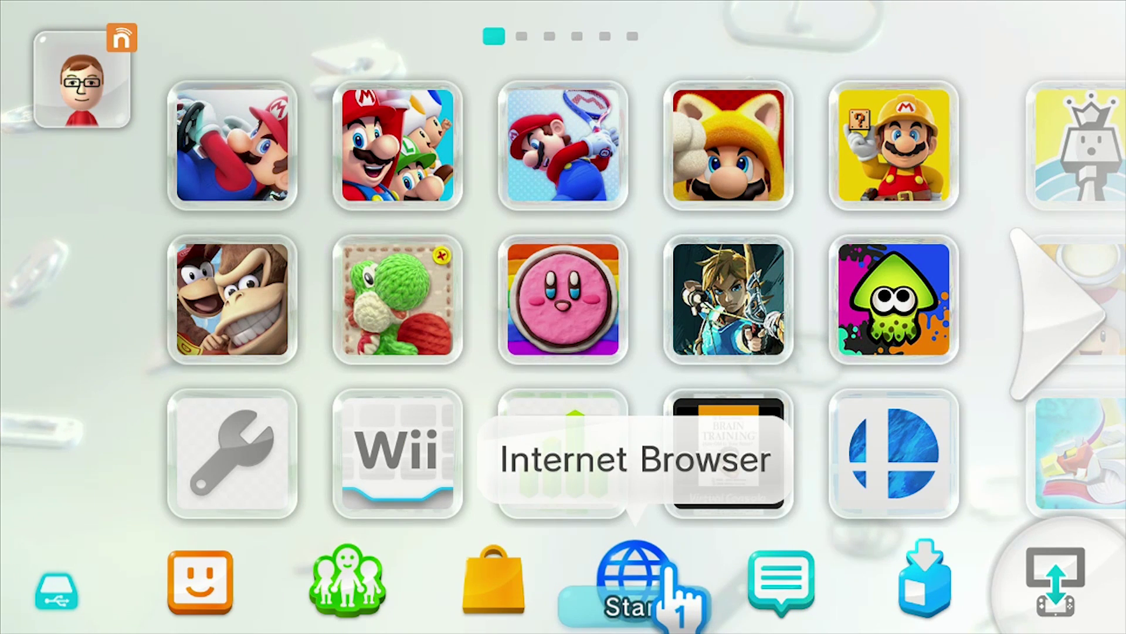
# Start the Internet Browser and open the wiiuexploit.console.guide favourite bookmark
pyautogui.click(670, 566)
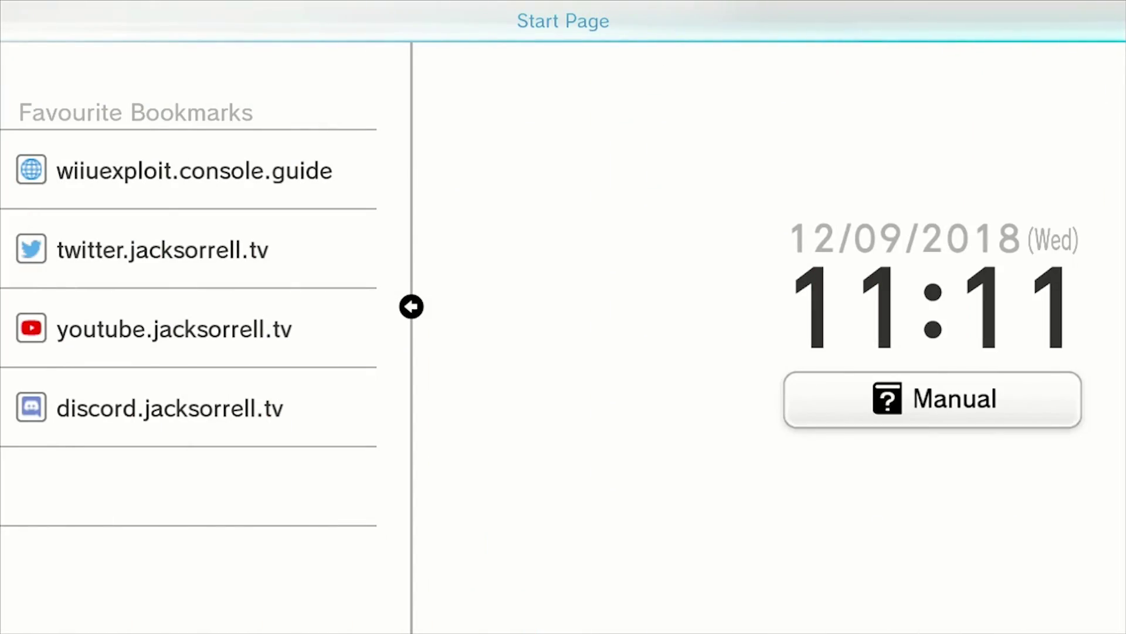
pyautogui.press('Down')
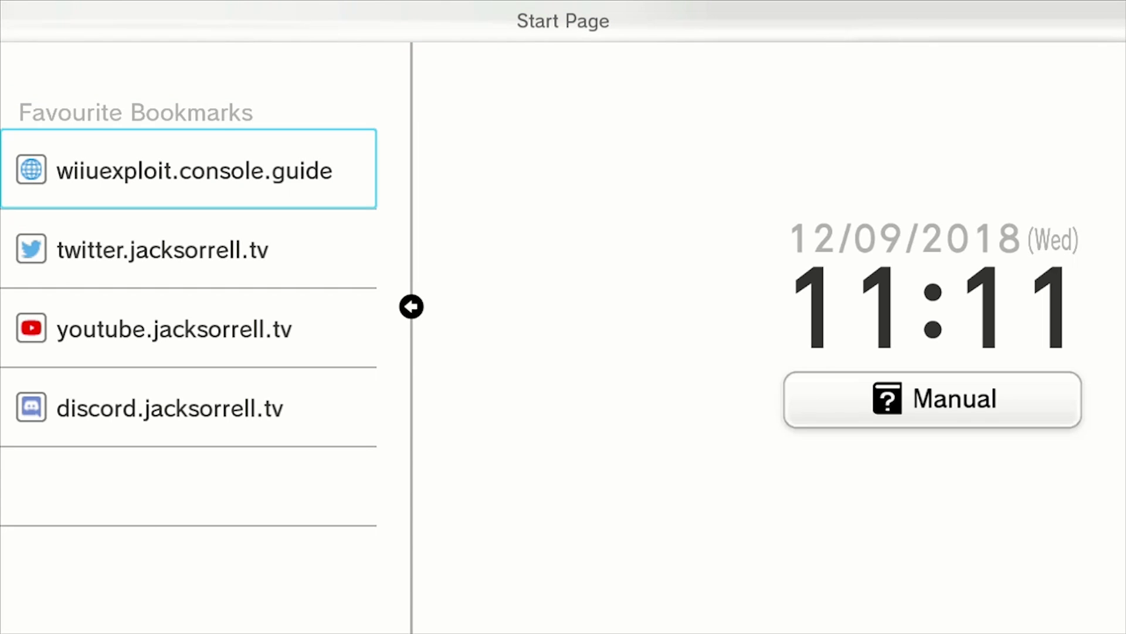
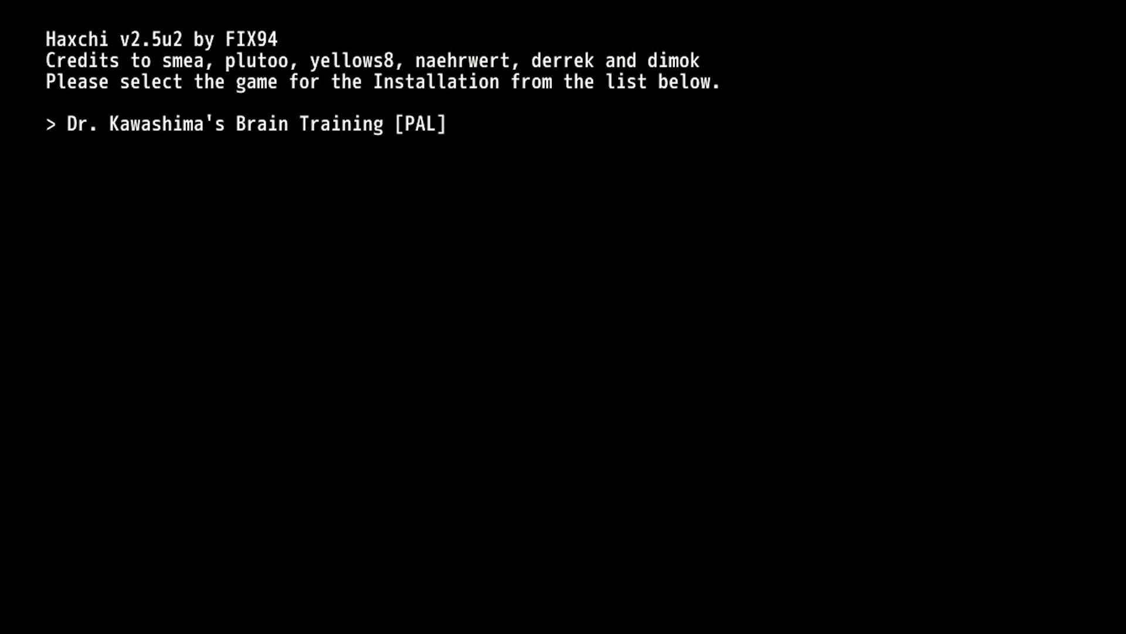
# Install Haxchi on Dr. Kawashima's Brain Training [PAL] and start the Homebrew Launcher from the Wii U Menu
pyautogui.press('Return')
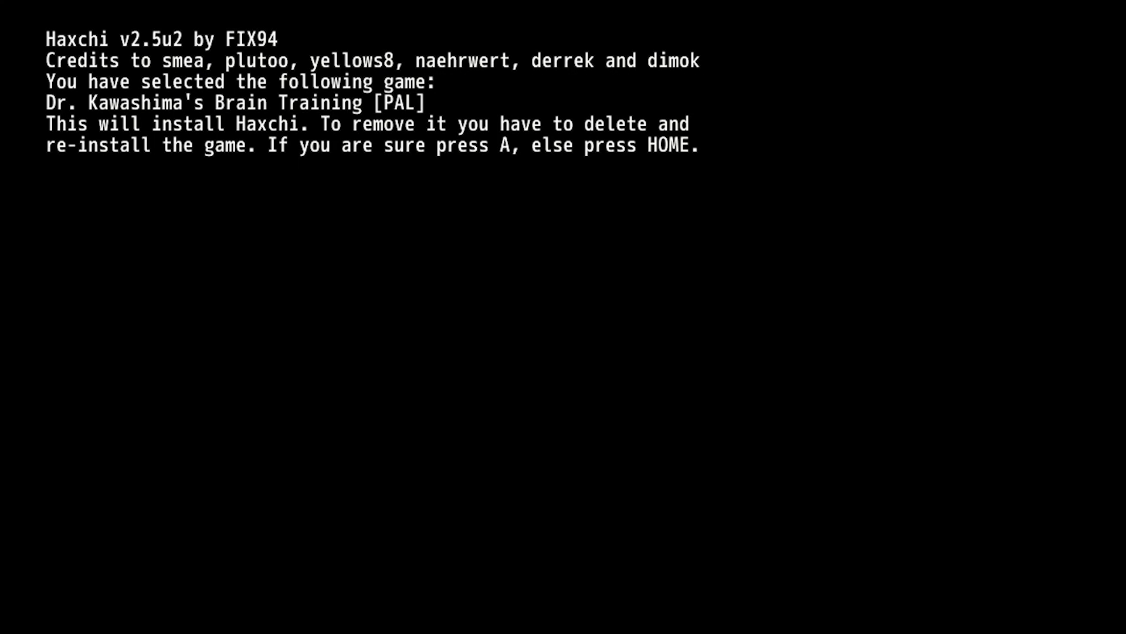
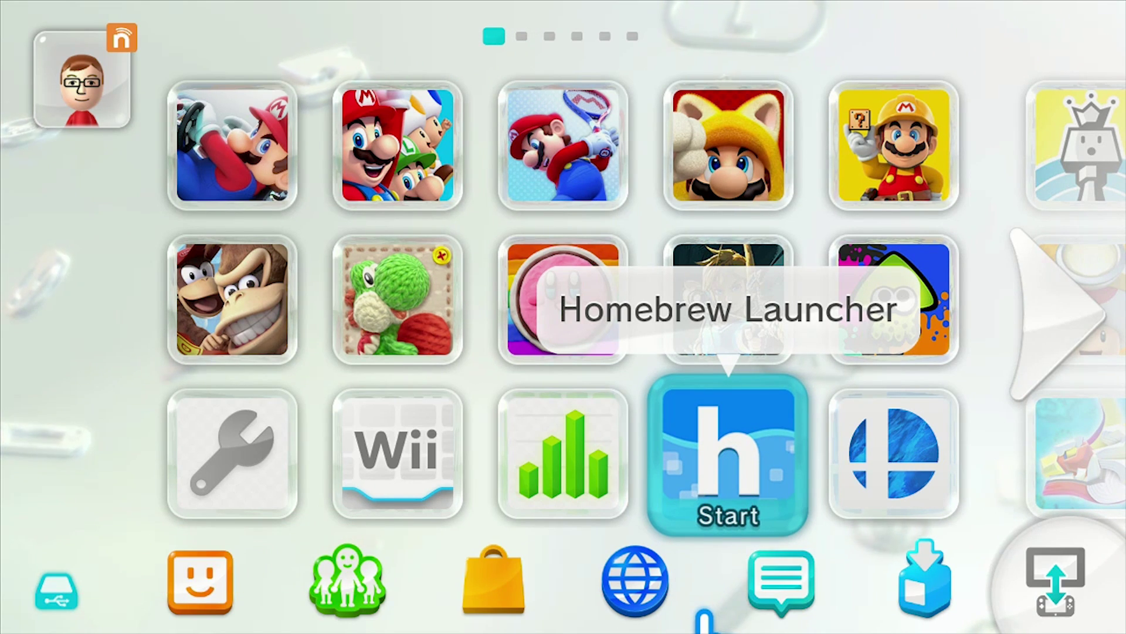
pyautogui.click(727, 466)
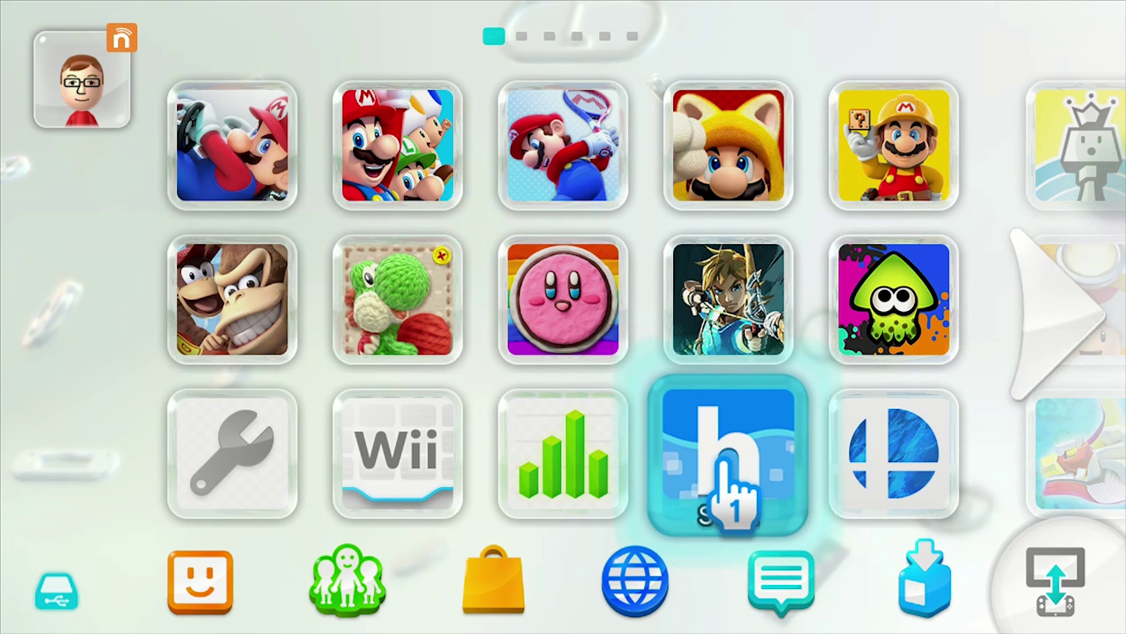